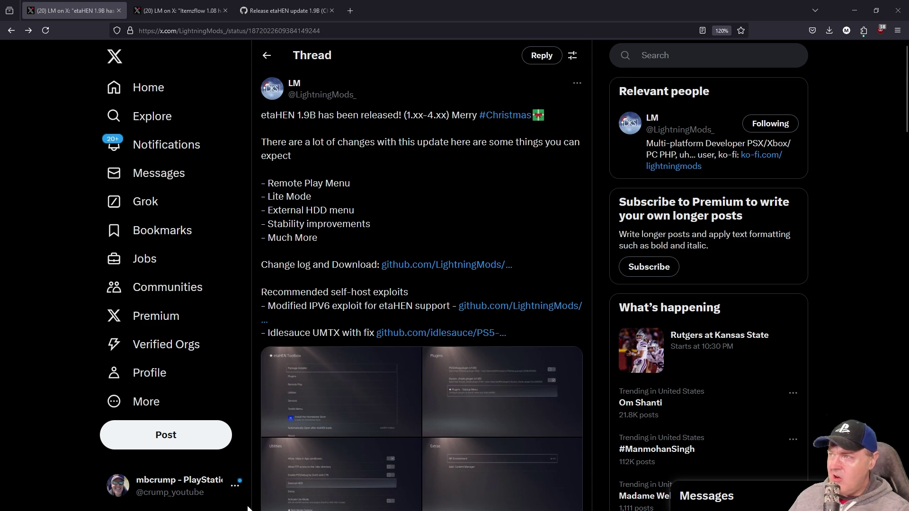
Review the etaHEN 1.9B and Itemzflow 1.08 posts, highlighting the supported firmware range in the etaHEN announcement.
{"action": "left_click", "coordinate": [190, 11]}
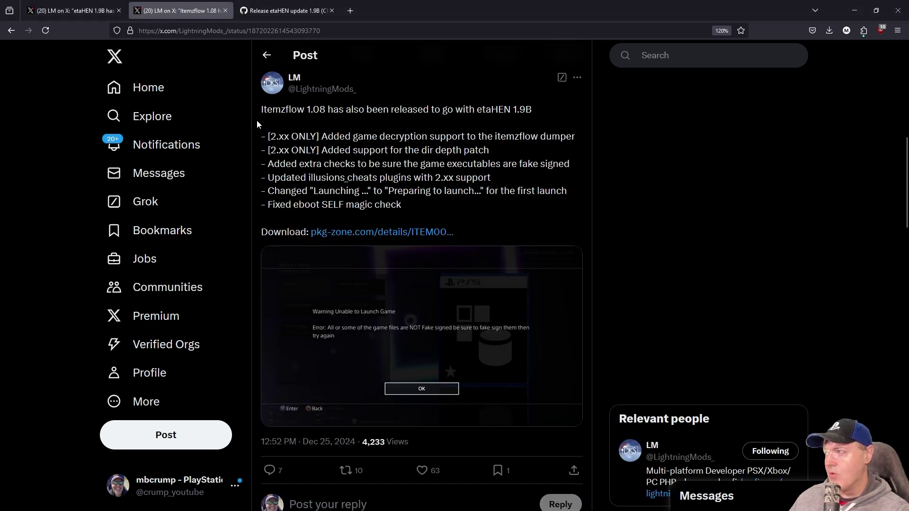
{"action": "left_click", "coordinate": [71, 10]}
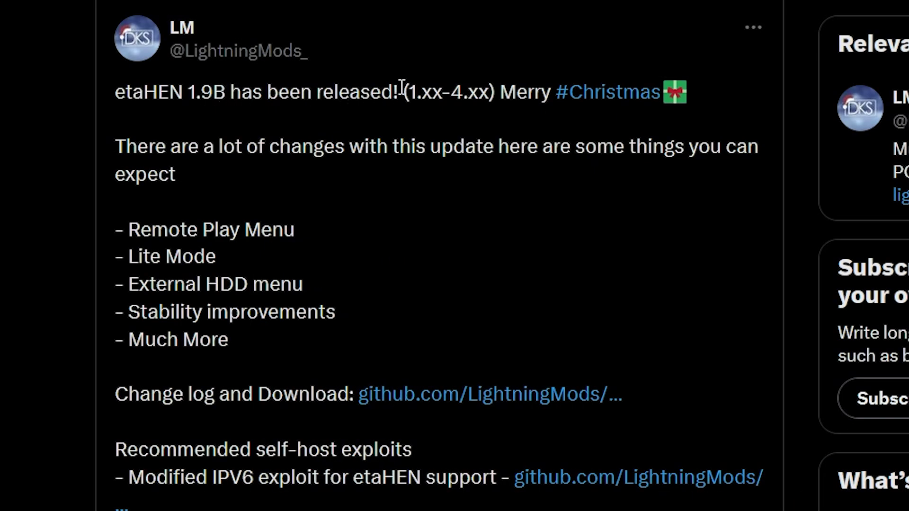
{"action": "left_click_drag", "start_coordinate": [410, 92], "coordinate": [489, 92]}
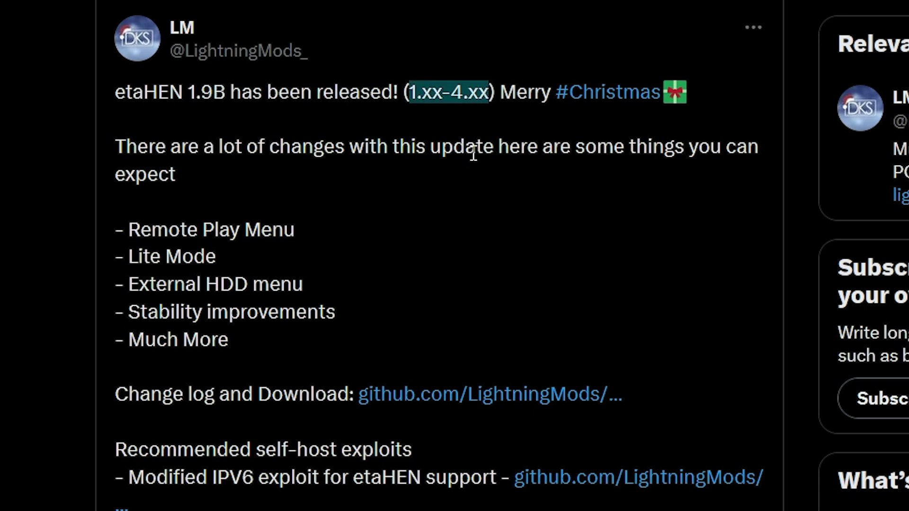
{"action": "left_click", "coordinate": [456, 111]}
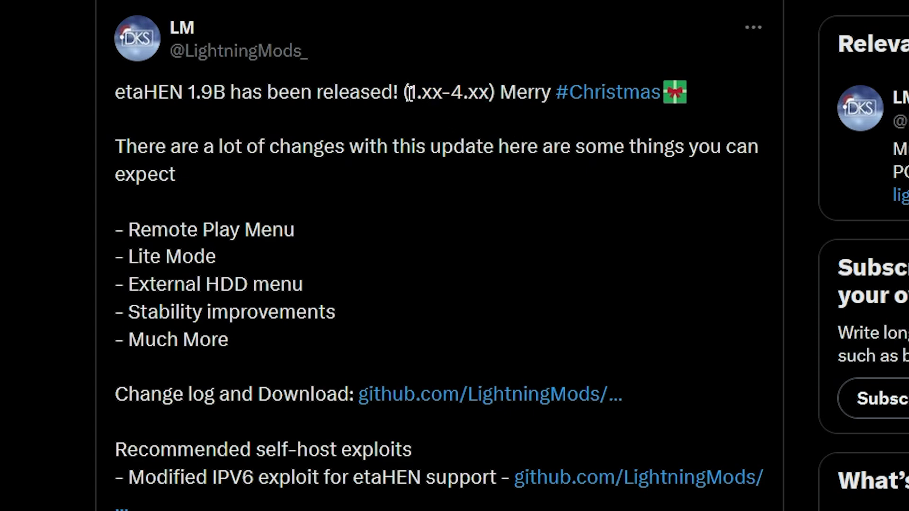
{"action": "left_click_drag", "start_coordinate": [410, 93], "coordinate": [442, 93]}
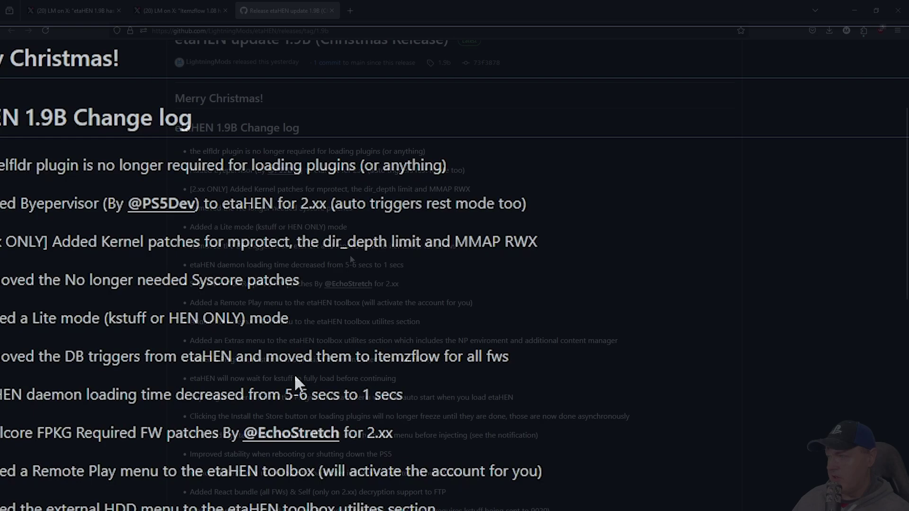
Skim the etaHEN 1.9B change log on the GitHub release page.
{"action": "scroll", "coordinate": [352, 344], "scroll_direction": "down", "scroll_amount": 2}
{"action": "scroll", "coordinate": [352, 344], "scroll_direction": "down", "scroll_amount": 3}
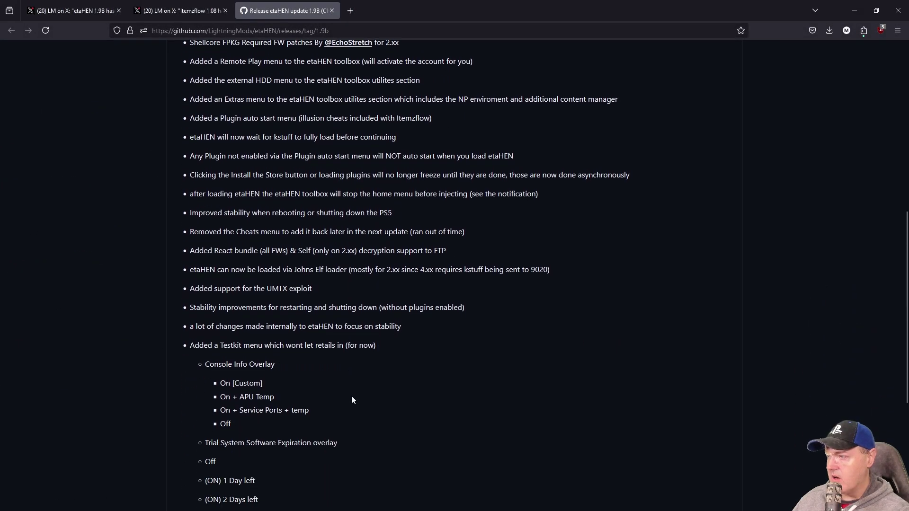
{"action": "scroll", "coordinate": [346, 469], "scroll_direction": "down", "scroll_amount": 2}
{"action": "scroll", "coordinate": [355, 412], "scroll_direction": "up", "scroll_amount": 12}
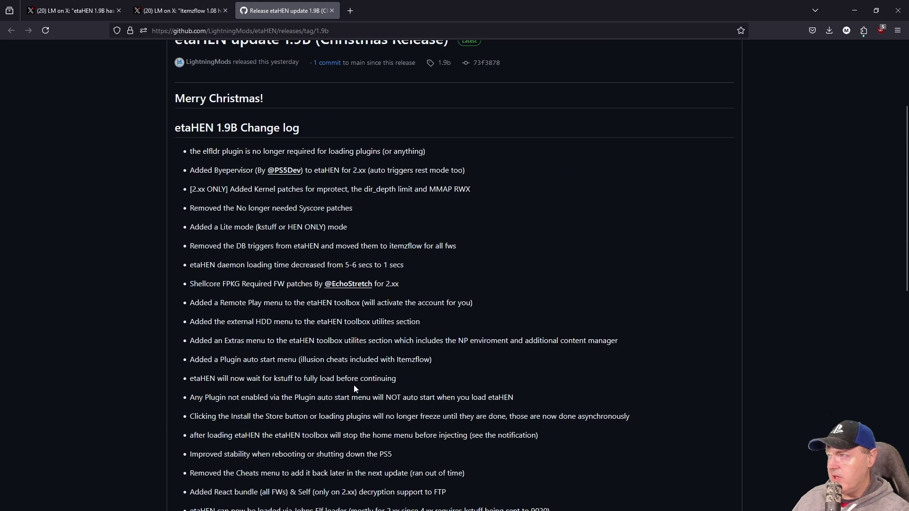
Examine the etaHEN Toolbox photo in the announcement post and highlight the Lite mode entry in the GitHub change log.
{"action": "left_click", "coordinate": [59, 10]}
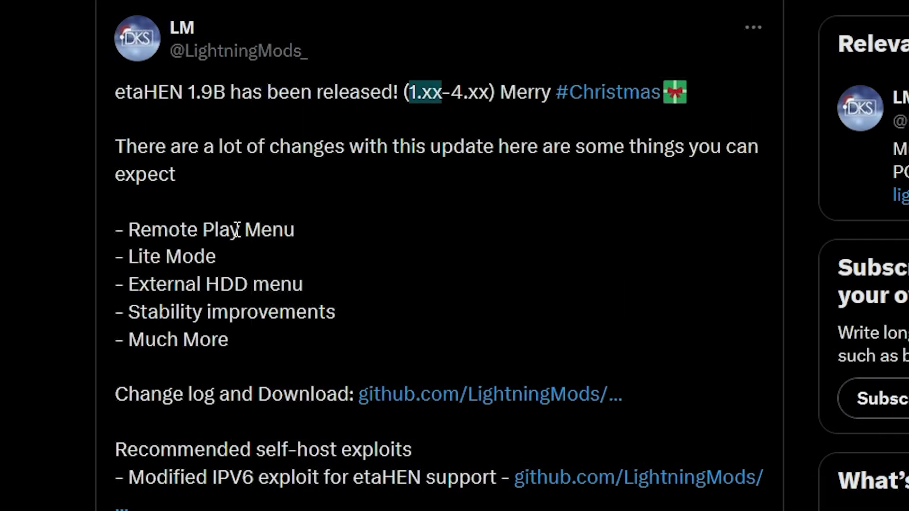
{"action": "left_click", "coordinate": [333, 387]}
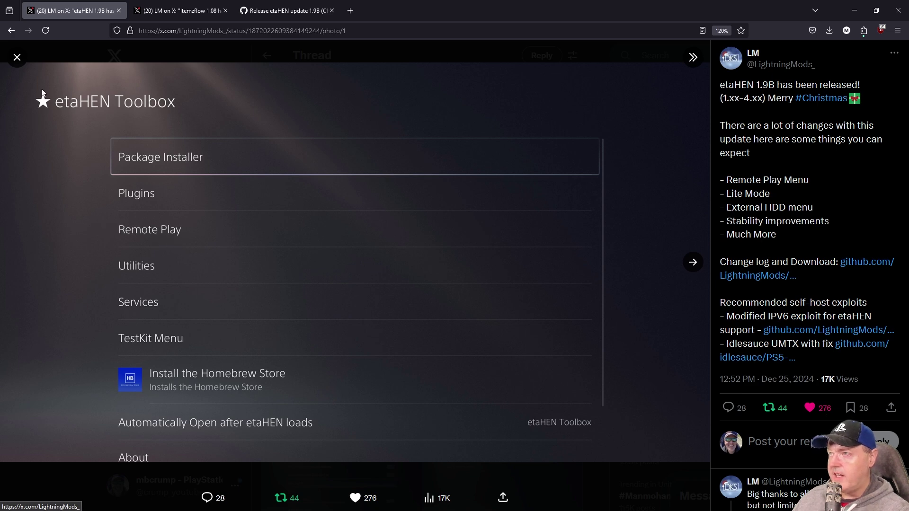
{"action": "left_click", "coordinate": [17, 57]}
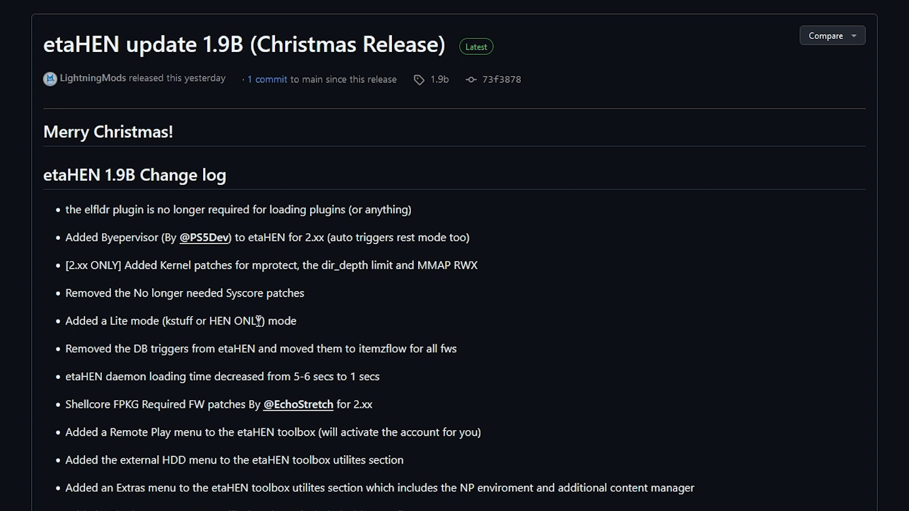
{"action": "left_click_drag", "start_coordinate": [296, 321], "coordinate": [71, 322]}
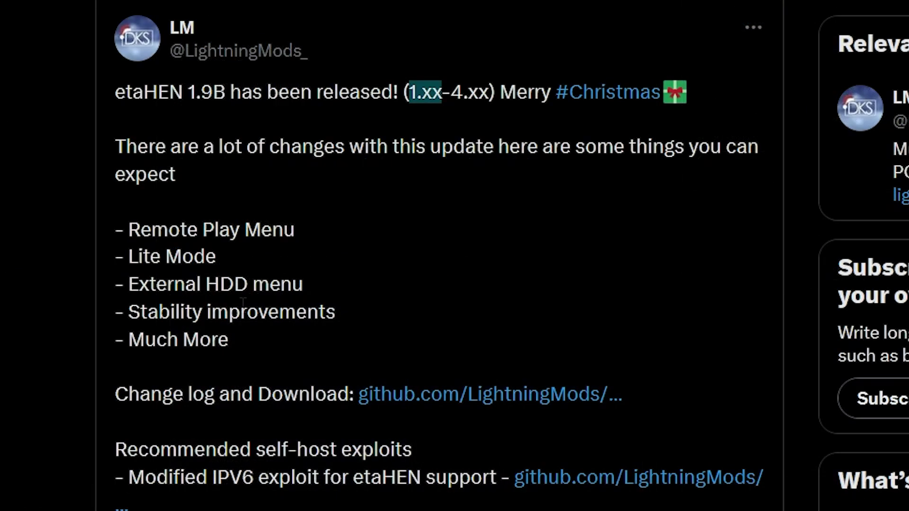
Browse the etaHEN post's photos of the Toolbox, Plugins, Utilities and Extras menus, and return to the Itemzflow 1.08 post.
{"action": "scroll", "coordinate": [274, 449], "scroll_direction": "down", "scroll_amount": 2}
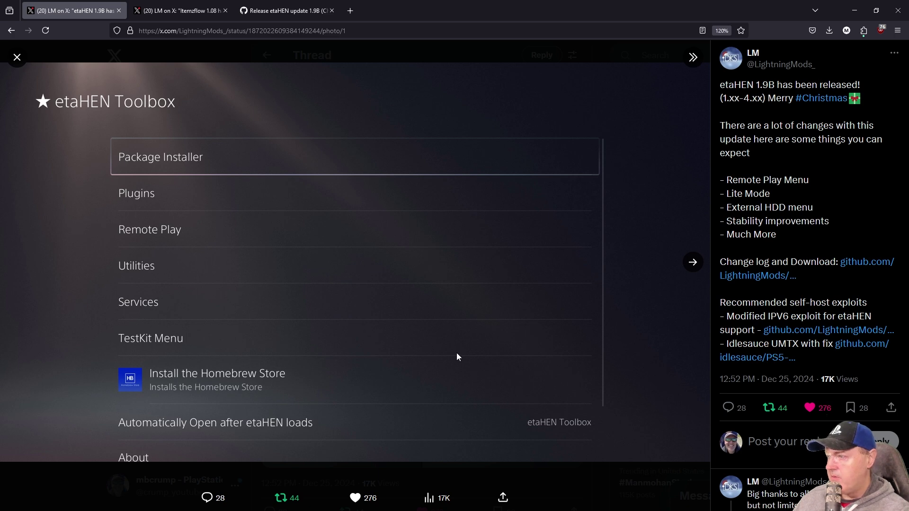
{"action": "left_click", "coordinate": [693, 263]}
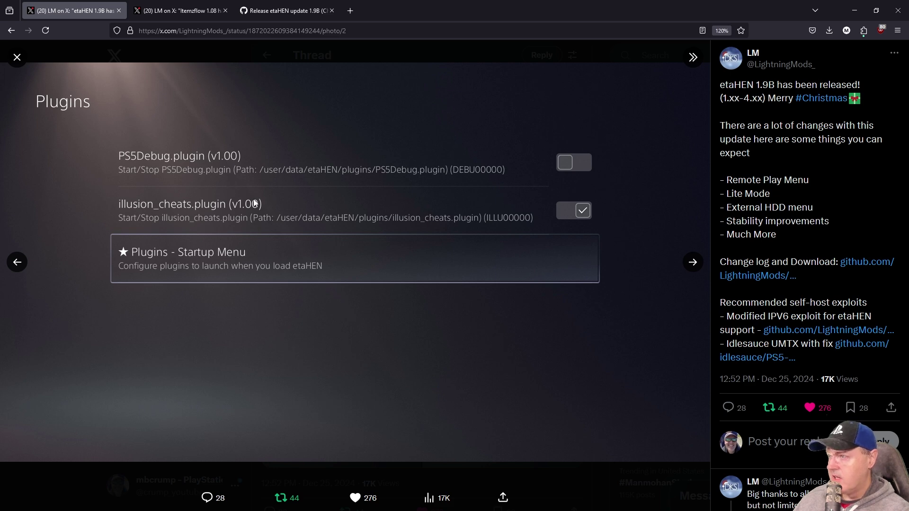
{"action": "left_click", "coordinate": [692, 262]}
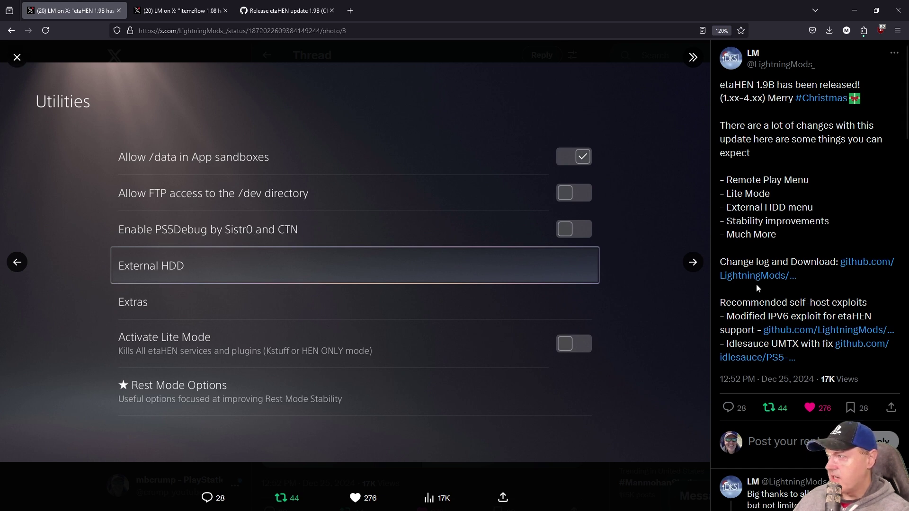
{"action": "left_click", "coordinate": [693, 262]}
{"action": "left_click", "coordinate": [694, 262]}
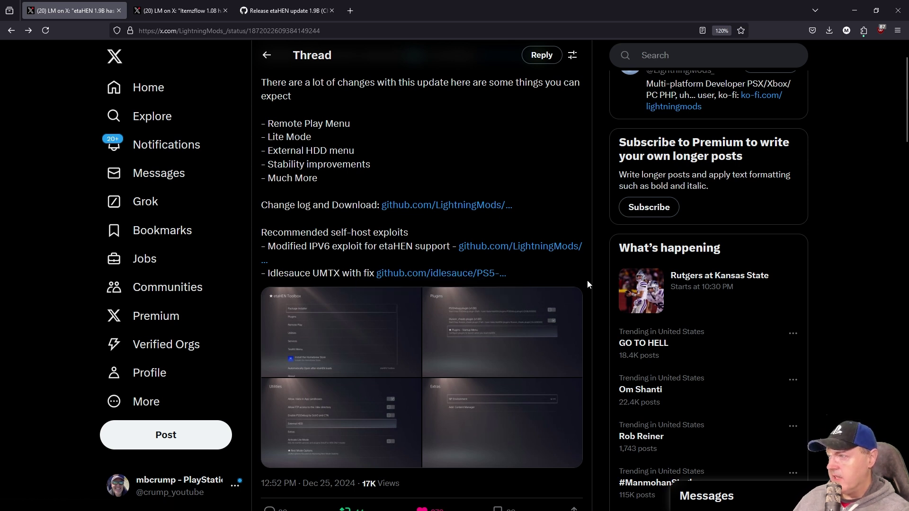
{"action": "left_click", "coordinate": [172, 11]}
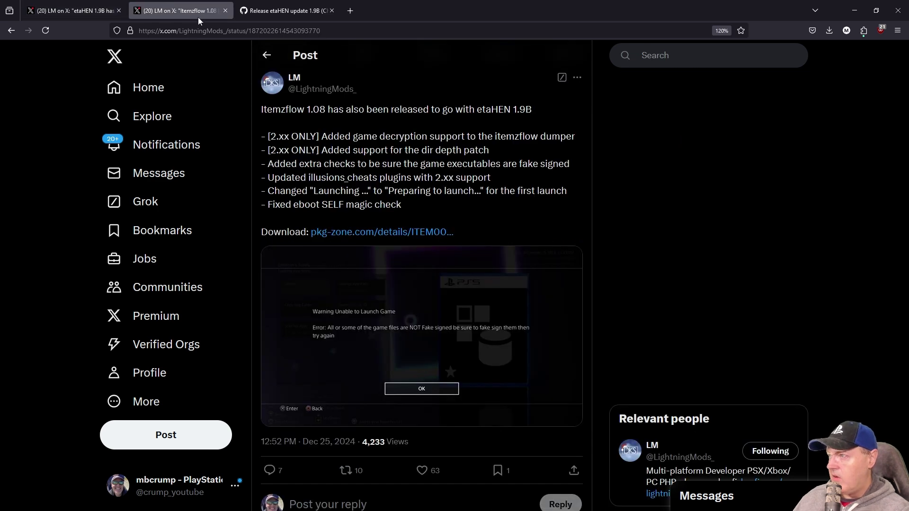
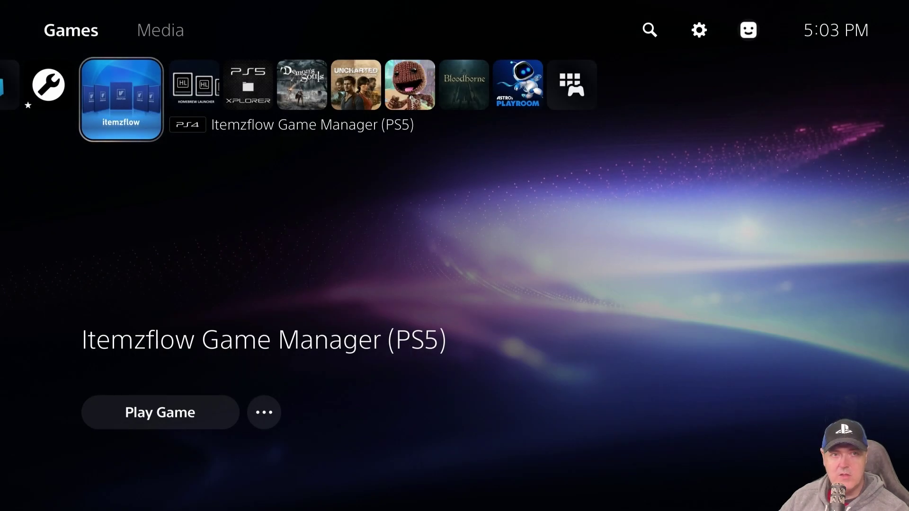
Check the installed version of Itemzflow Game Manager (PS5) on its Information page and return to the home screen.
{"action": "key", "text": "Menu"}
{"action": "key", "text": "Down"}
{"action": "key", "text": "Down"}
{"action": "key", "text": "Down"}
{"action": "key", "text": "Down"}
{"action": "key", "text": "Down"}
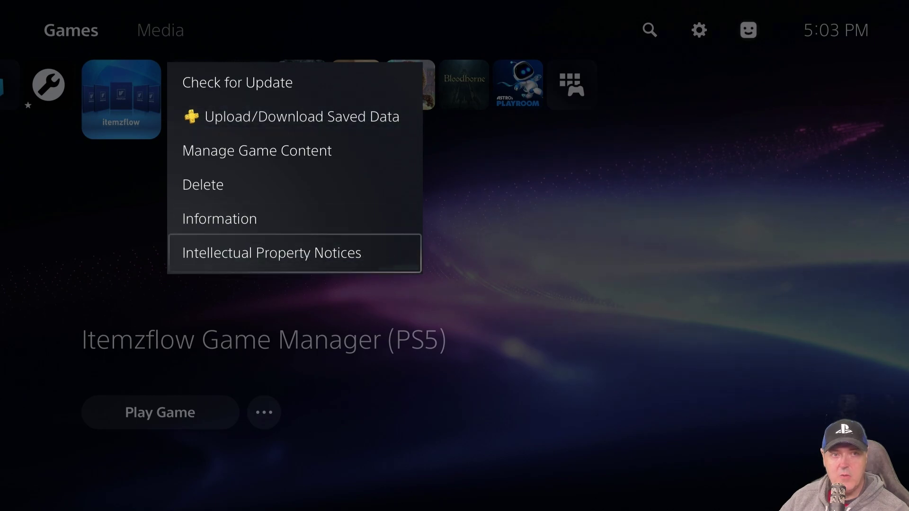
{"action": "key", "text": "Up"}
{"action": "key", "text": "Return"}
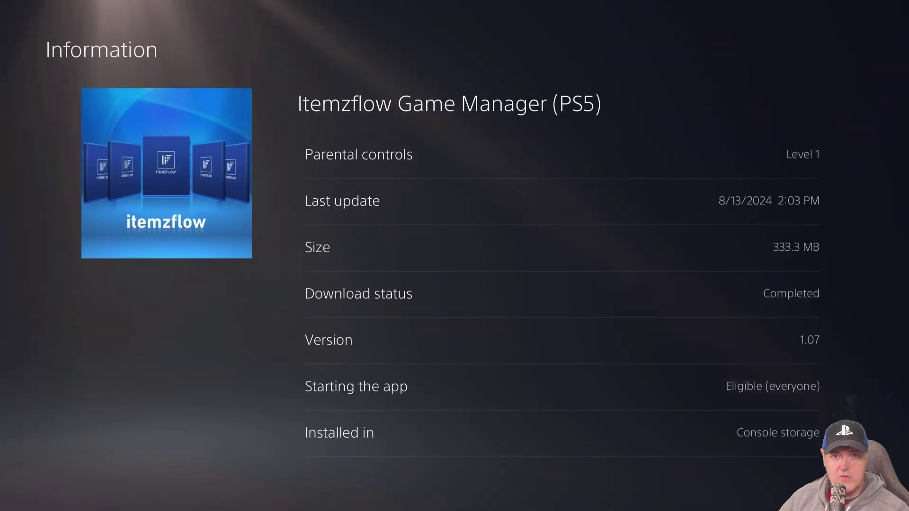
{"action": "key", "text": "Escape"}
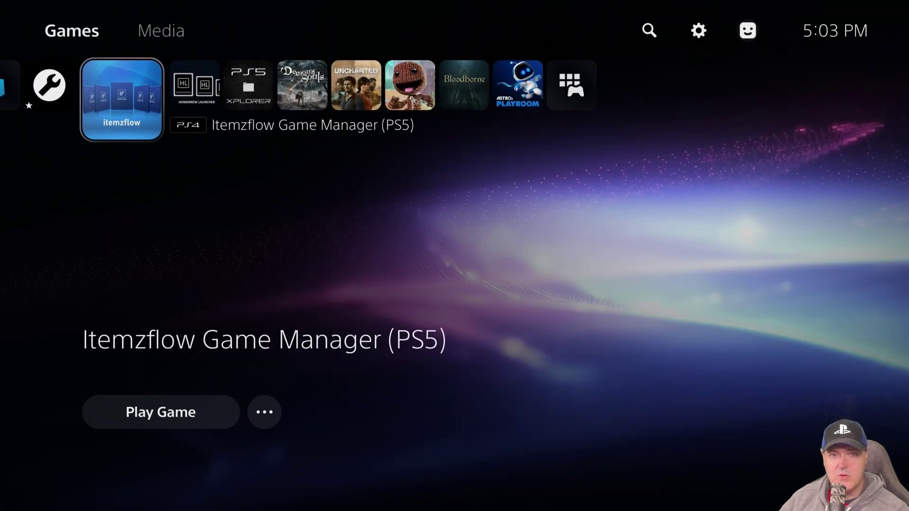
Delete Itemzflow Game Manager (PS5) from the console.
{"action": "key", "text": "Menu"}
{"action": "key", "text": "Down"}
{"action": "key", "text": "Down"}
{"action": "key", "text": "Down"}
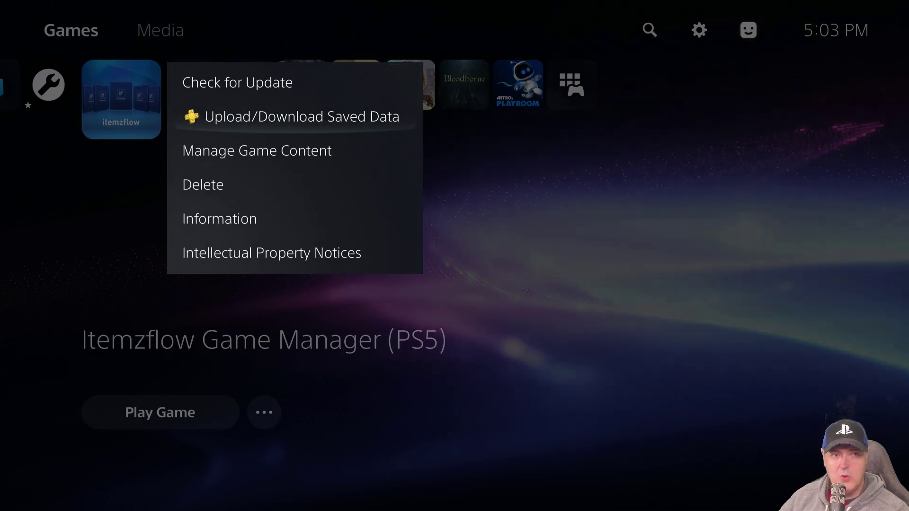
{"action": "key", "text": "Down"}
{"action": "key", "text": "Up"}
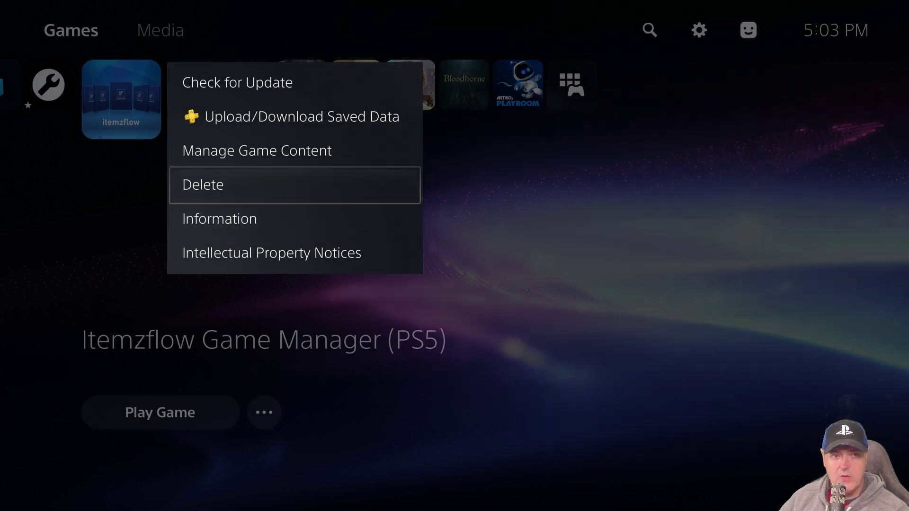
{"action": "key", "text": "Return"}
{"action": "key", "text": "Return"}
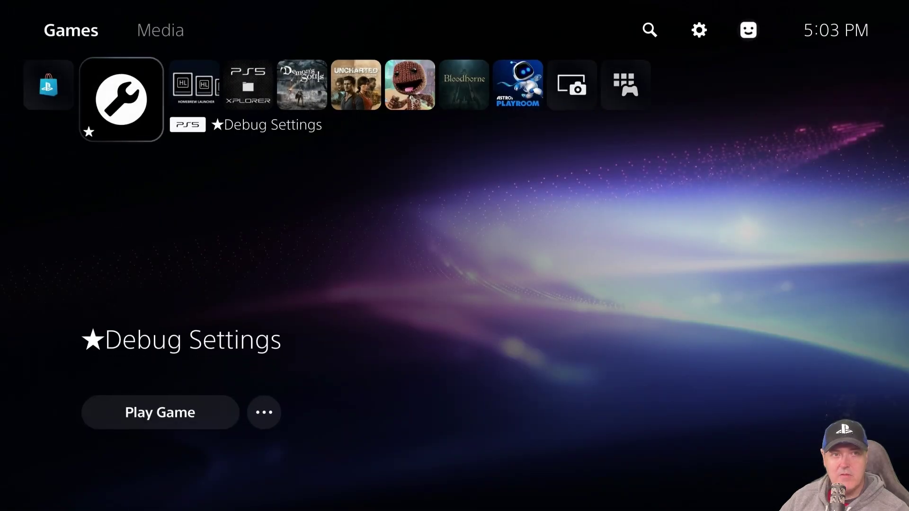
Install PS5_ITEM00001_v1.08.pkg with the etaHEN Toolbox Package Installer, reached through Debug Settings in the console settings.
{"action": "key", "text": "Right"}
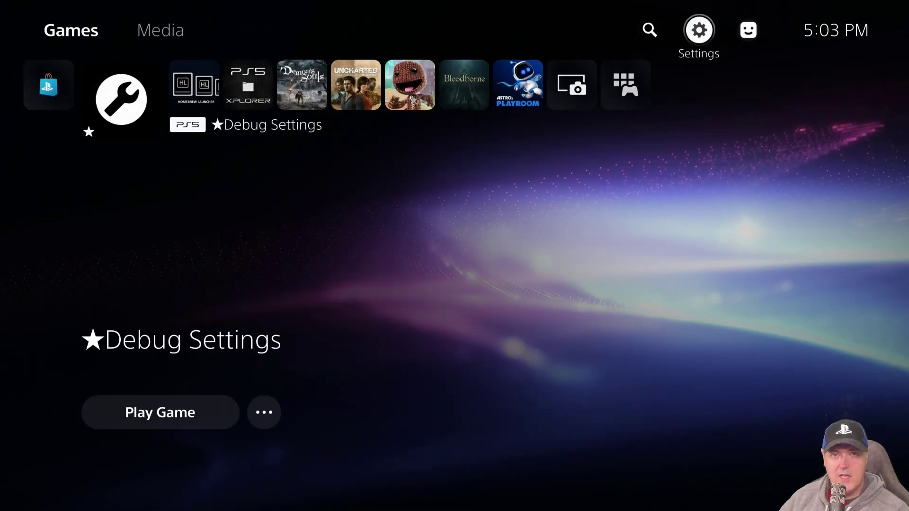
{"action": "key", "text": "Return"}
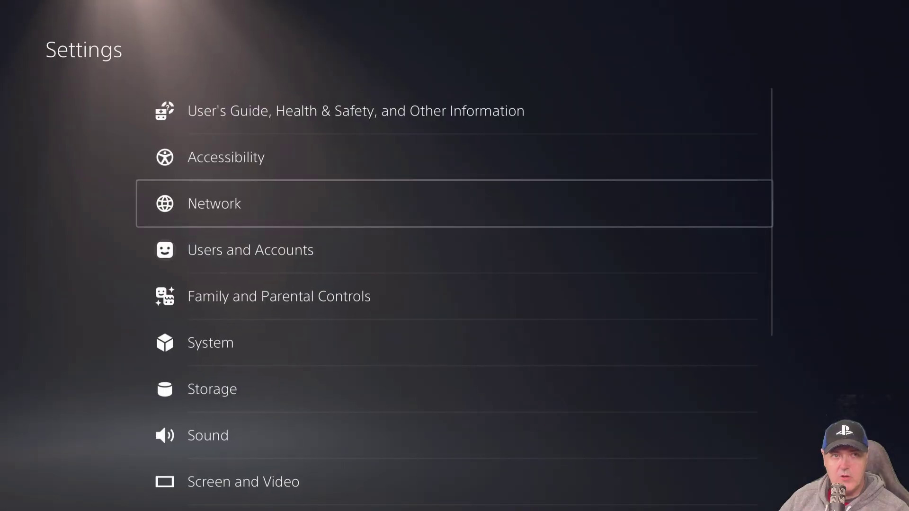
{"action": "key", "text": "Down"}
{"action": "key", "text": "Down"}
{"action": "key", "text": "Down"}
{"action": "key", "text": "Down"}
{"action": "key", "text": "Down"}
{"action": "key", "text": "Down"}
{"action": "key", "text": "Down"}
{"action": "key", "text": "Down"}
{"action": "key", "text": "Down"}
{"action": "key", "text": "Down"}
{"action": "key", "text": "Down"}
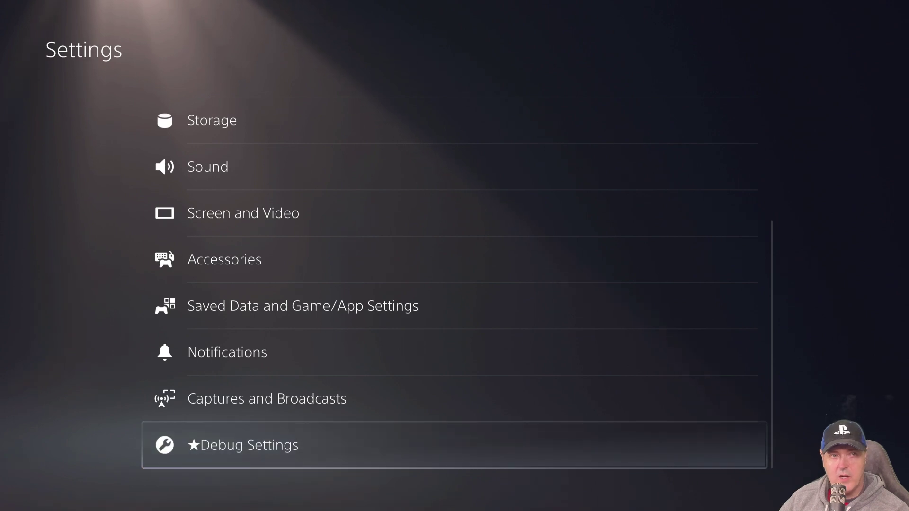
{"action": "key", "text": "Return"}
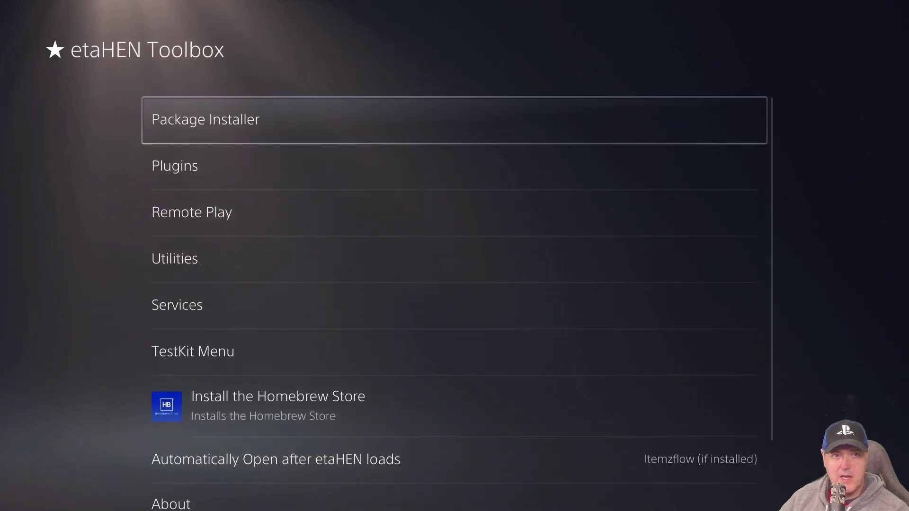
{"action": "key", "text": "Return"}
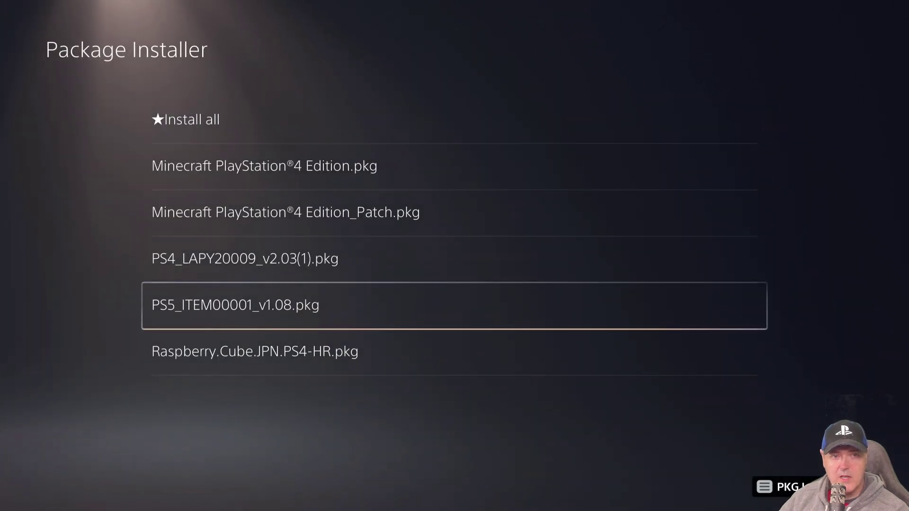
{"action": "key", "text": "Return"}
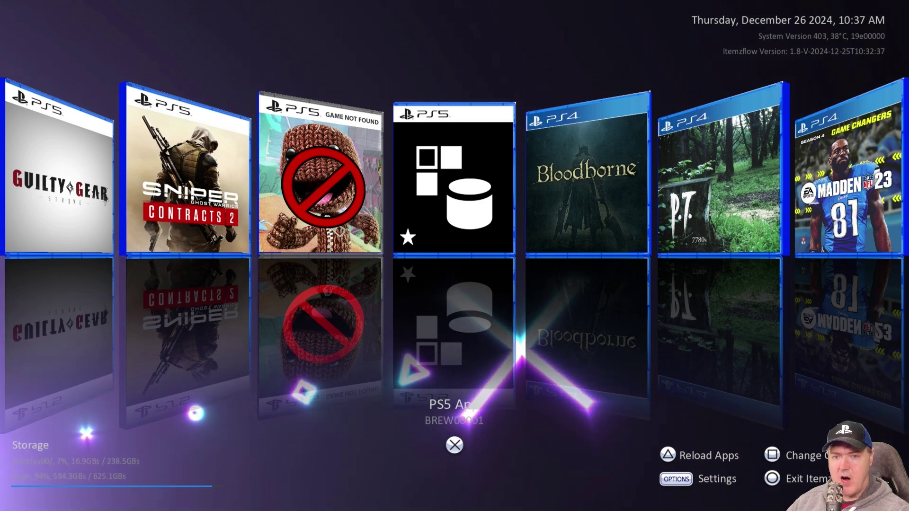
Look over the Itemzflow game covers and settings, and return to the console's home screen.
{"action": "key", "text": "Right"}
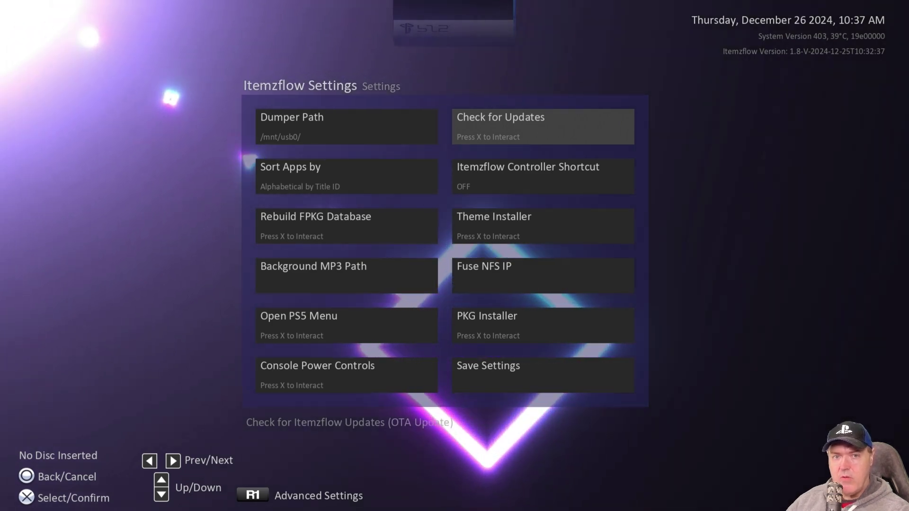
{"action": "key", "text": "Down"}
{"action": "key", "text": "Down"}
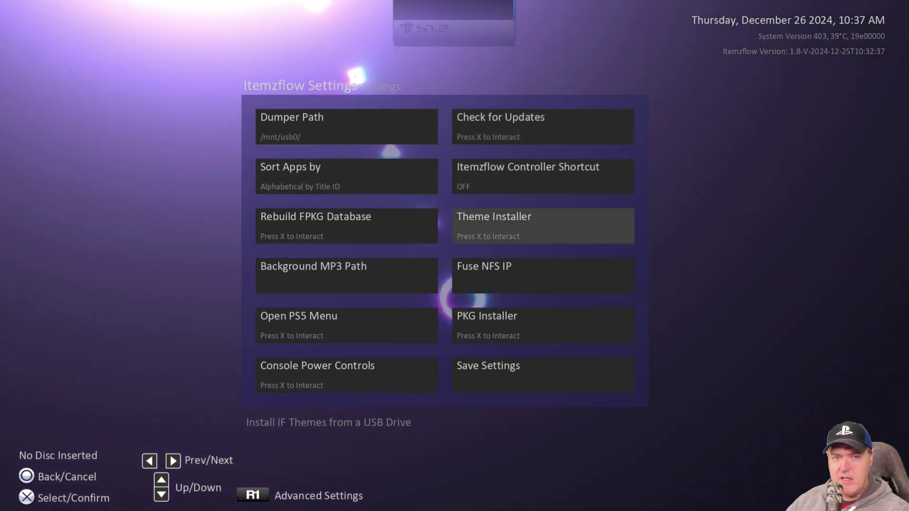
{"action": "key", "text": "super"}
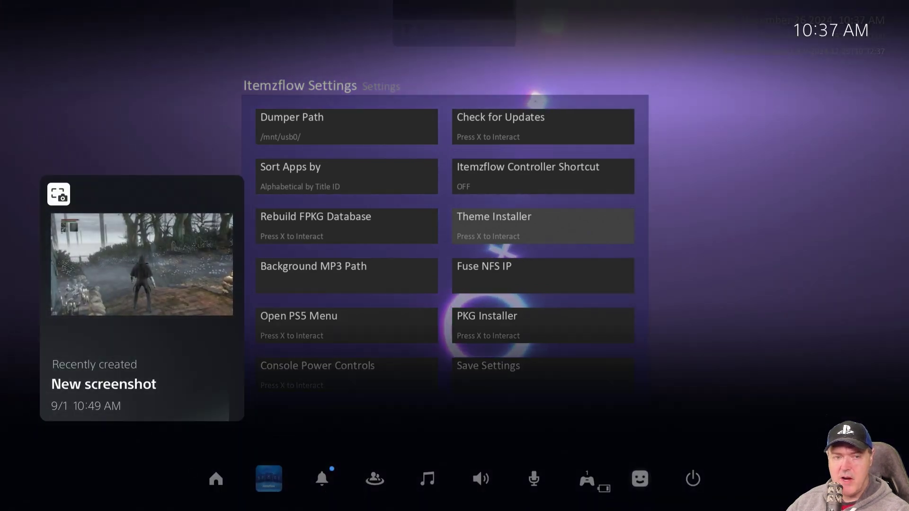
{"action": "key", "text": "Left"}
{"action": "key", "text": "Return"}
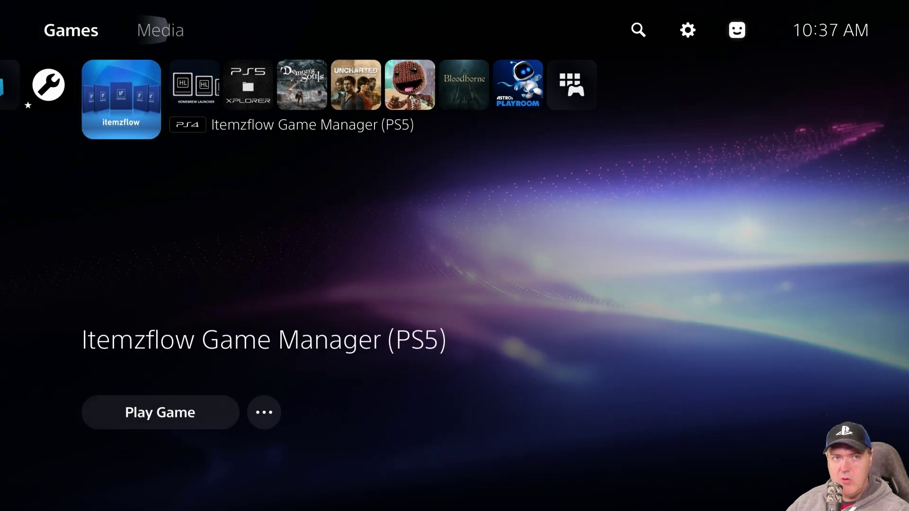
Open the etaHEN Toolbox through Debug Settings in the console settings.
{"action": "key", "text": "Right"}
{"action": "key", "text": "Return"}
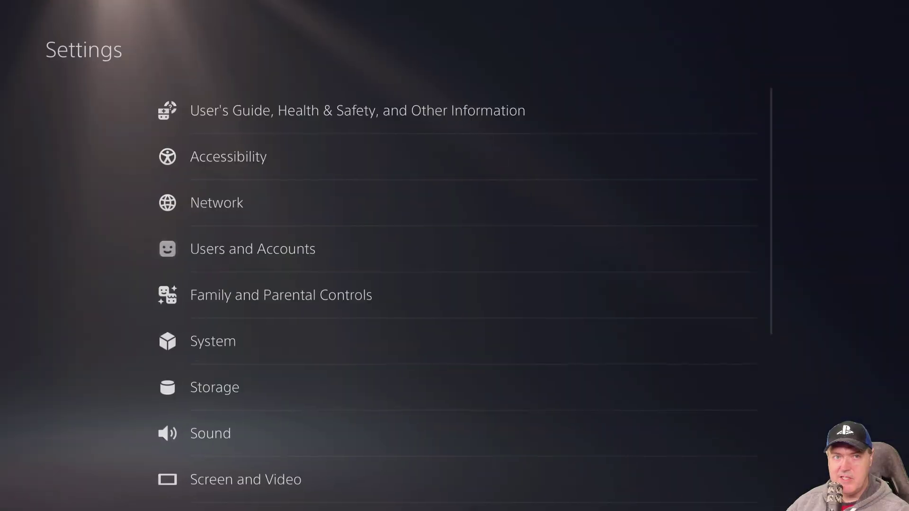
{"action": "key", "text": "Down"}
{"action": "key", "text": "Down"}
{"action": "key", "text": "Down"}
{"action": "key", "text": "Down"}
{"action": "key", "text": "Down"}
{"action": "key", "text": "Down"}
{"action": "key", "text": "Down"}
{"action": "key", "text": "Down"}
{"action": "key", "text": "Down"}
{"action": "key", "text": "Down"}
{"action": "key", "text": "Down"}
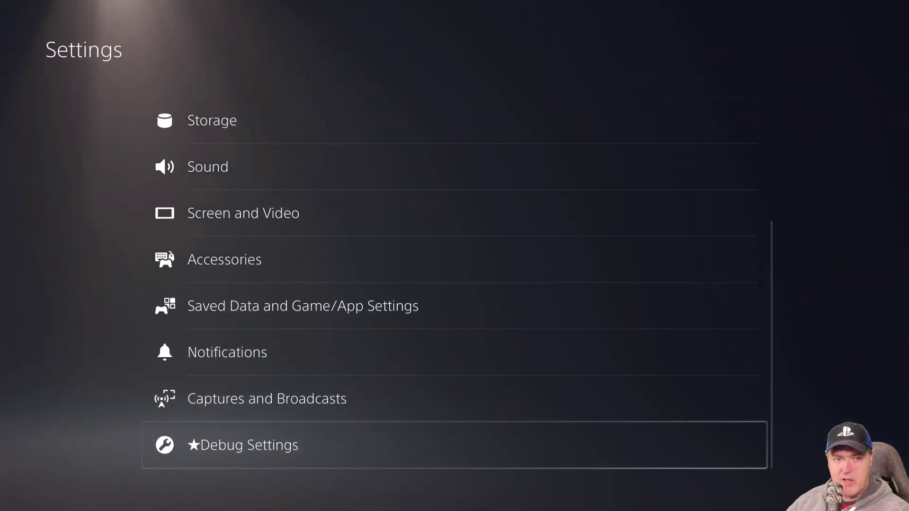
{"action": "key", "text": "Return"}
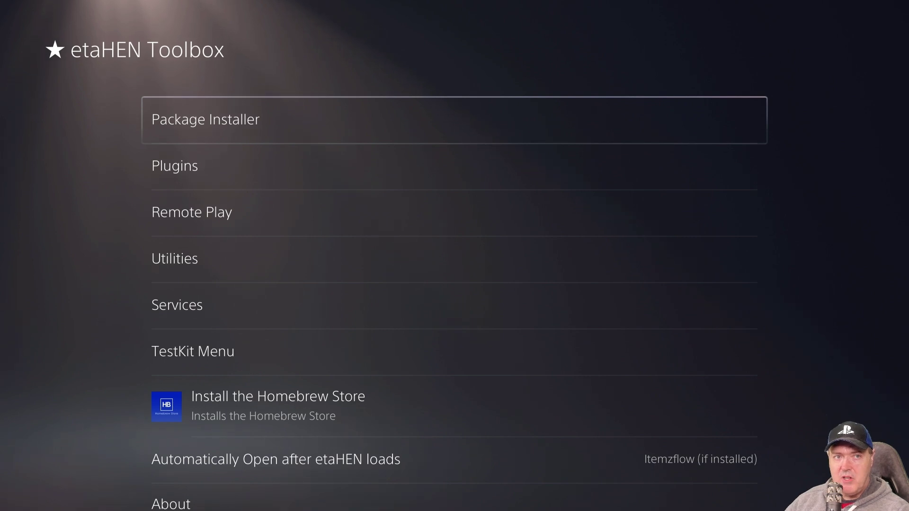
View the Remote Play connection details in the etaHEN Toolbox and return to the toolbox list.
{"action": "key", "text": "Down"}
{"action": "key", "text": "Down"}
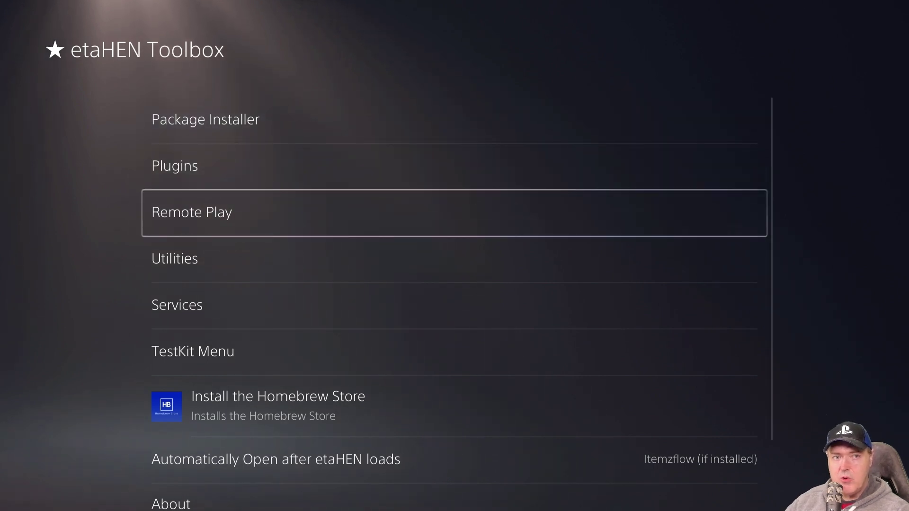
{"action": "key", "text": "Return"}
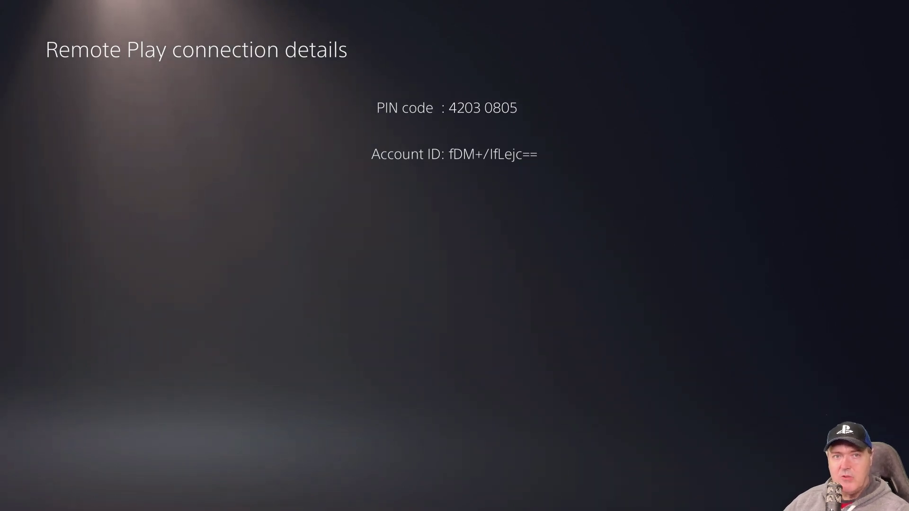
{"action": "key", "text": "Escape"}
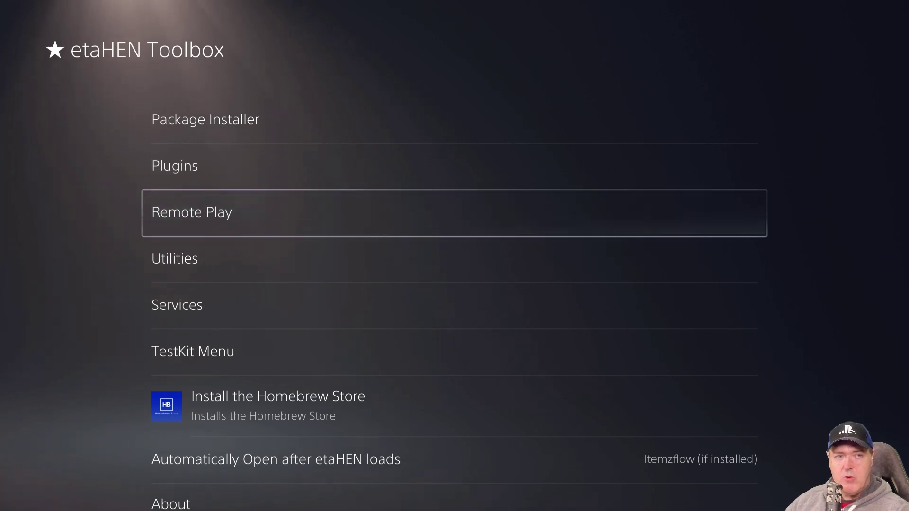
Check the TestKit Menu of the etaHEN Toolbox and return to the toolbox list.
{"action": "key", "text": "Down"}
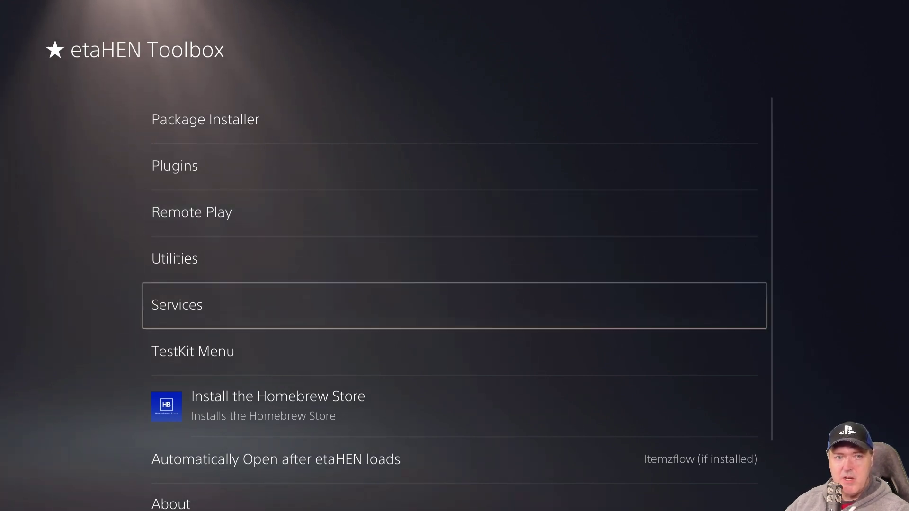
{"action": "left_click", "coordinate": [454, 352]}
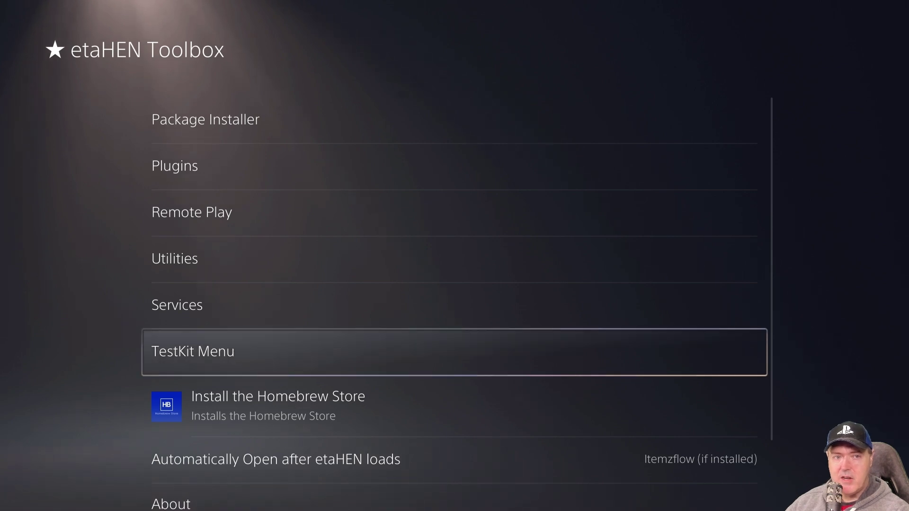
{"action": "key", "text": "Return"}
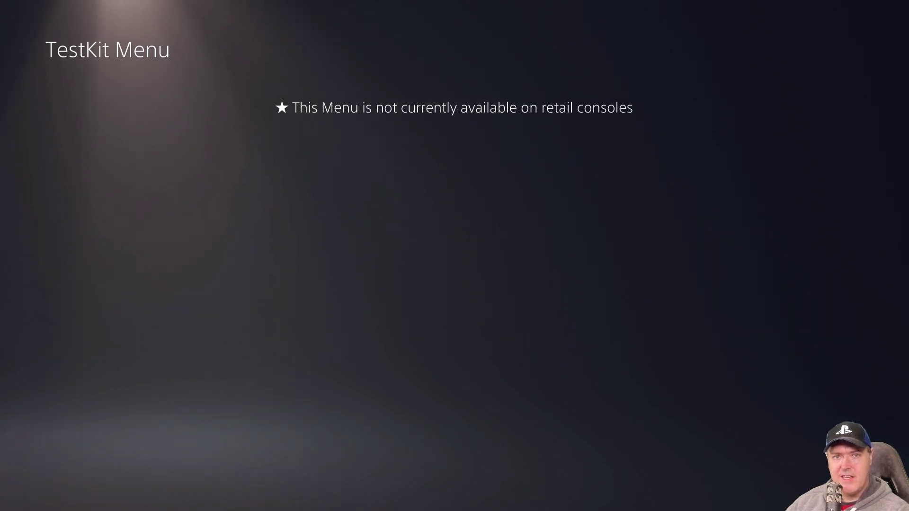
{"action": "key", "text": "Escape"}
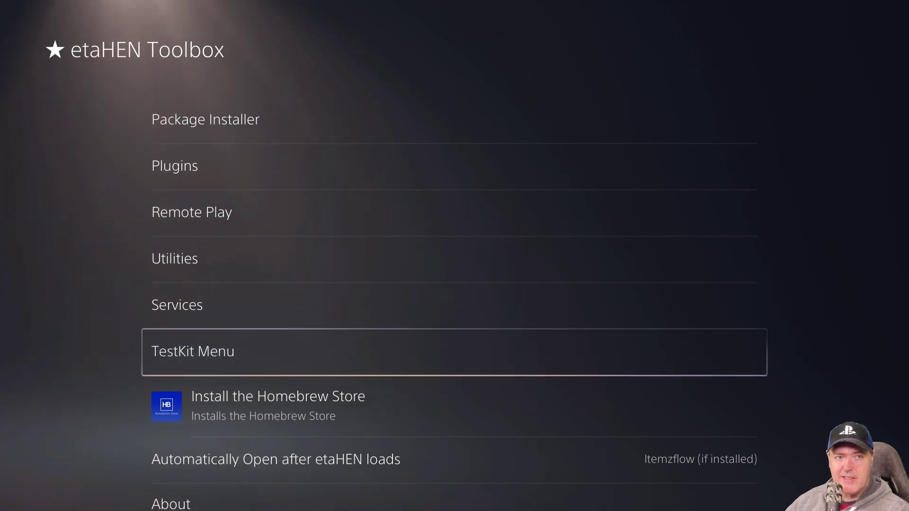
Unmount the external HDD through the External HDD options in the toolbox's Utilities.
{"action": "key", "text": "Up"}
{"action": "key", "text": "Up"}
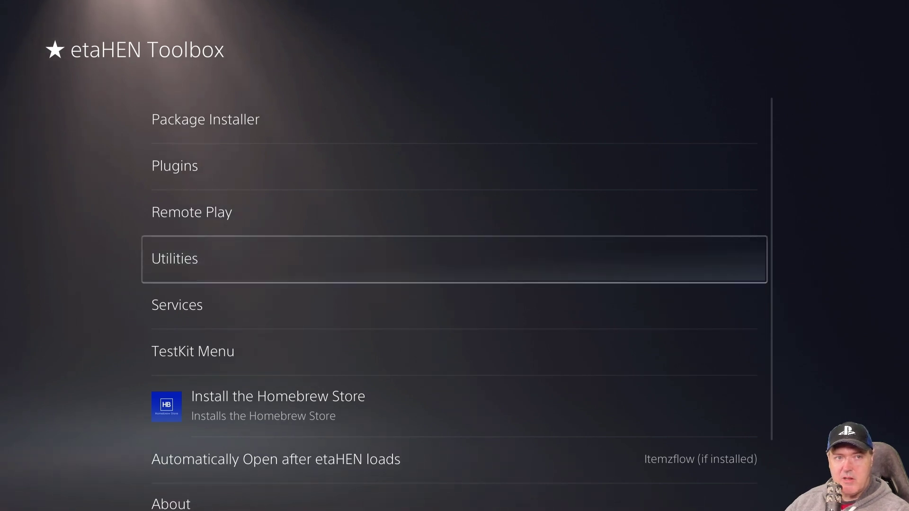
{"action": "key", "text": "Return"}
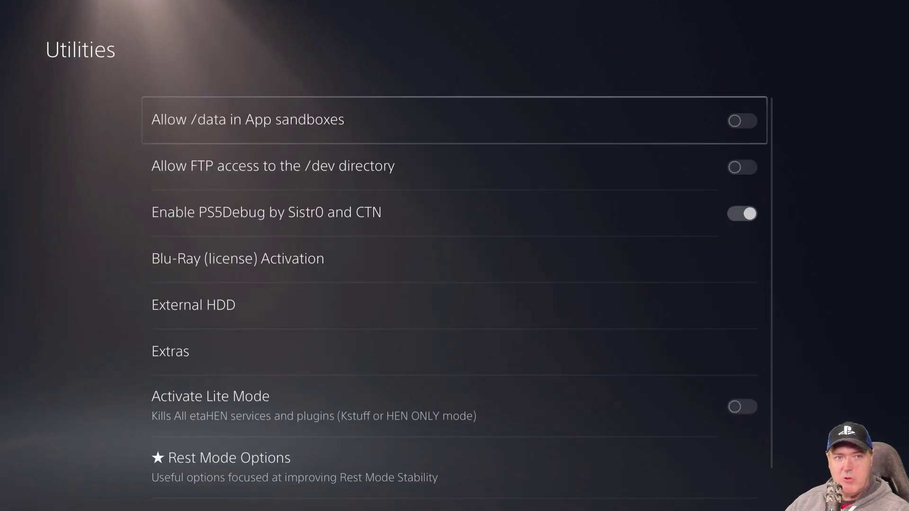
{"action": "key", "text": "Down"}
{"action": "key", "text": "Down"}
{"action": "key", "text": "Down"}
{"action": "key", "text": "Down"}
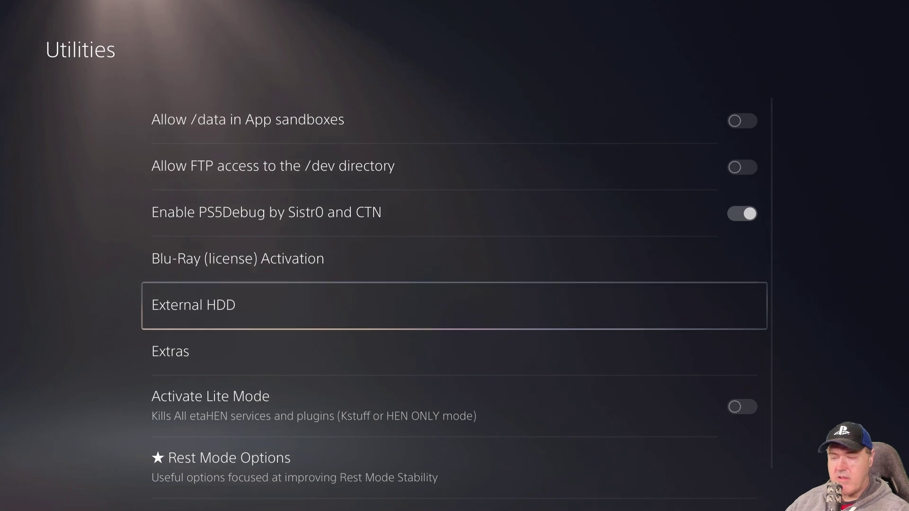
{"action": "key", "text": "Return"}
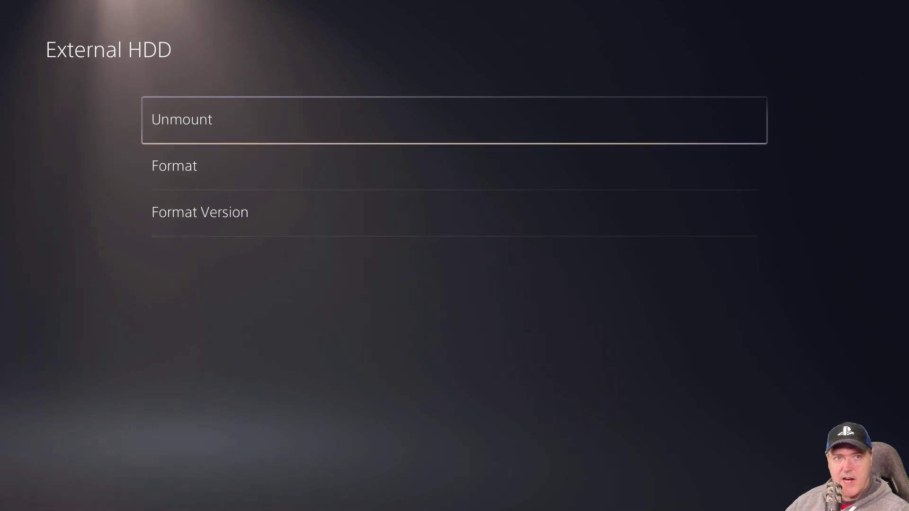
{"action": "key", "text": "Return"}
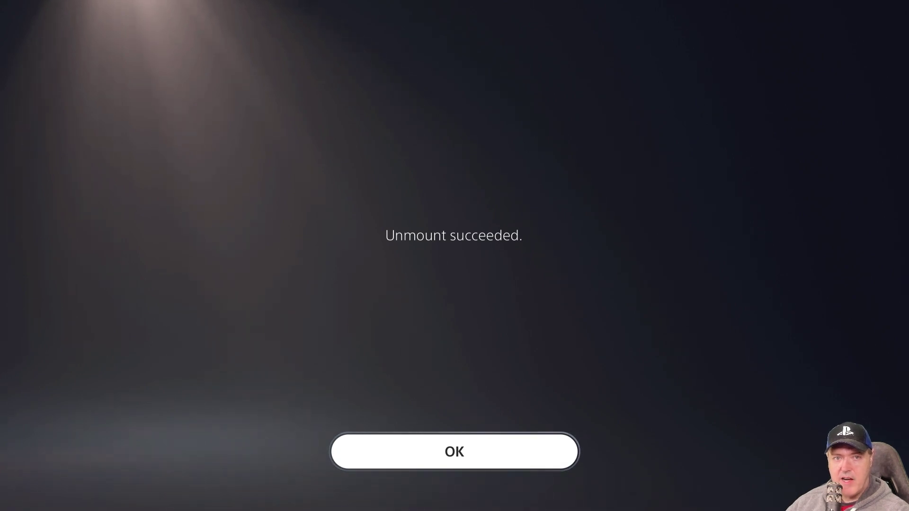
{"action": "key", "text": "Return"}
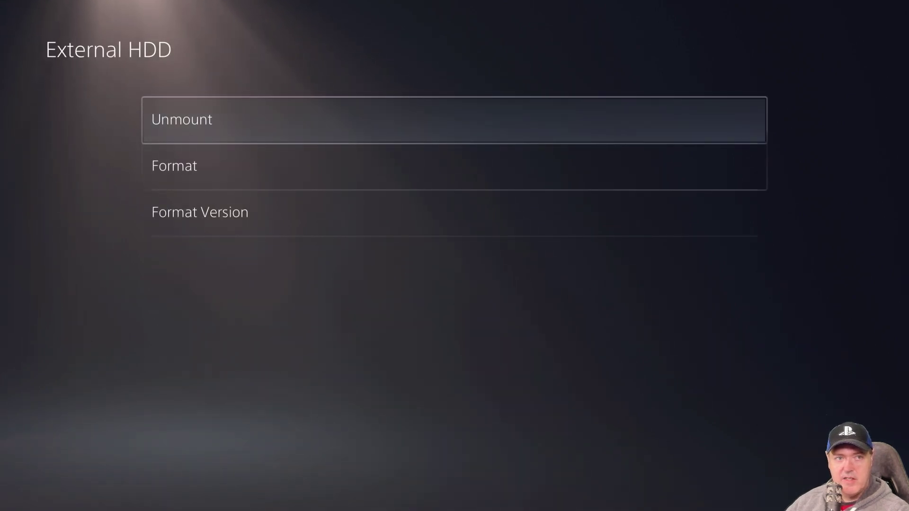
Try to format the external HDD and dismiss the resulting message.
{"action": "key", "text": "Down"}
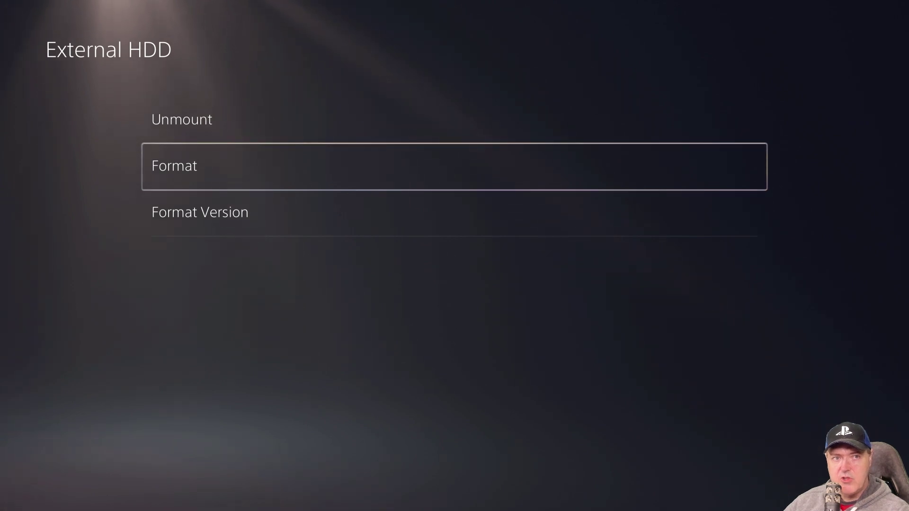
{"action": "key", "text": "Return"}
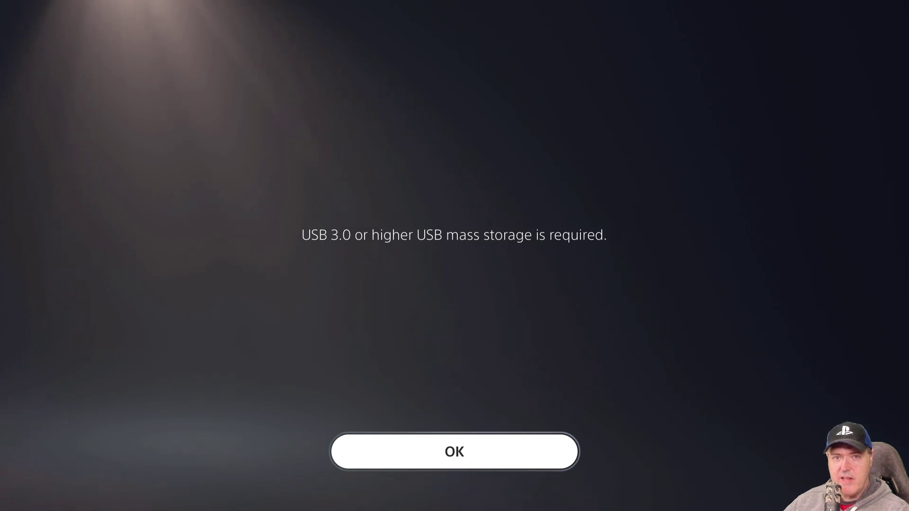
{"action": "key", "text": "Return"}
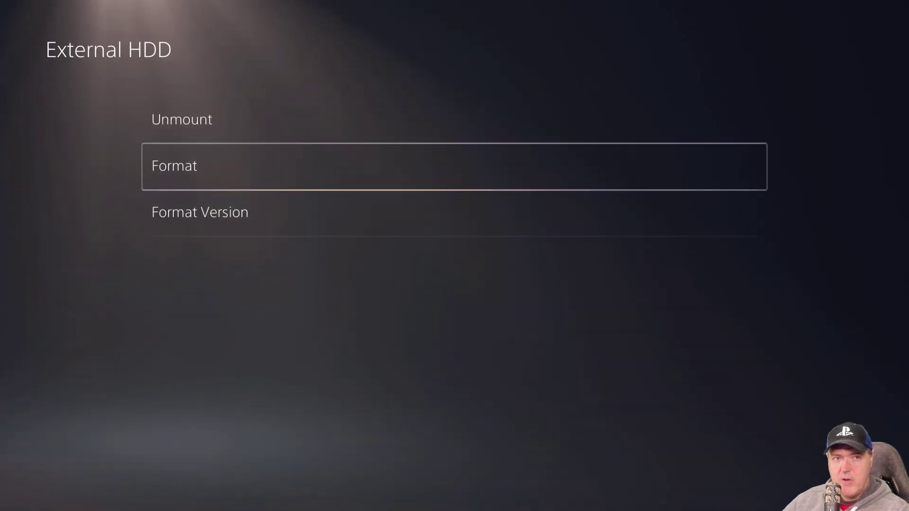
Look over the remaining Utilities options, including Activate Lite Mode and Rest Mode Options, and return to the etaHEN Toolbox.
{"action": "key", "text": "Escape"}
{"action": "key", "text": "Down"}
{"action": "key", "text": "Down"}
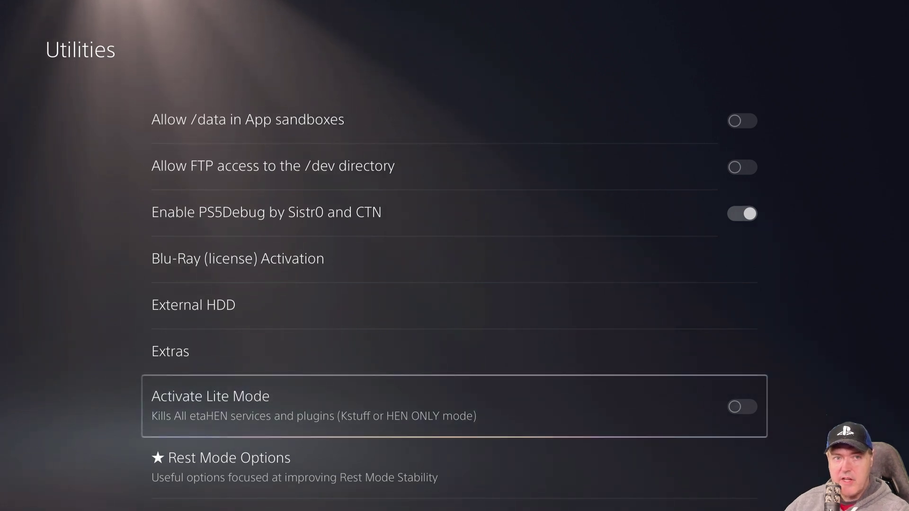
{"action": "key", "text": "Down"}
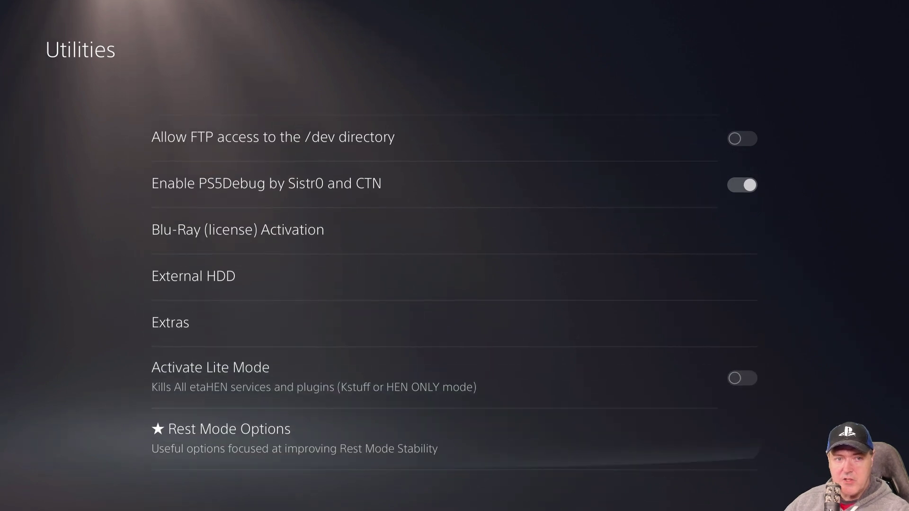
{"action": "key", "text": "Up"}
{"action": "key", "text": "Up"}
{"action": "key", "text": "Up"}
{"action": "key", "text": "Up"}
{"action": "key", "text": "Up"}
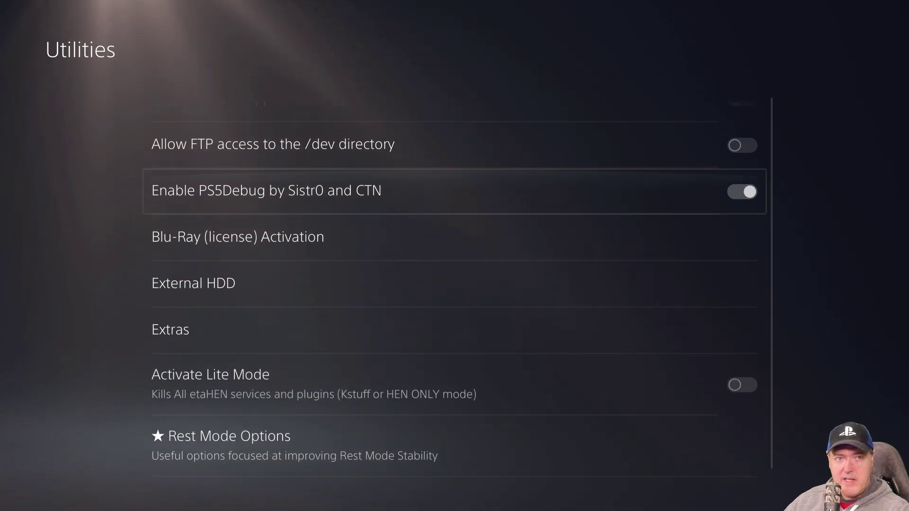
{"action": "key", "text": "Up"}
{"action": "key", "text": "Up"}
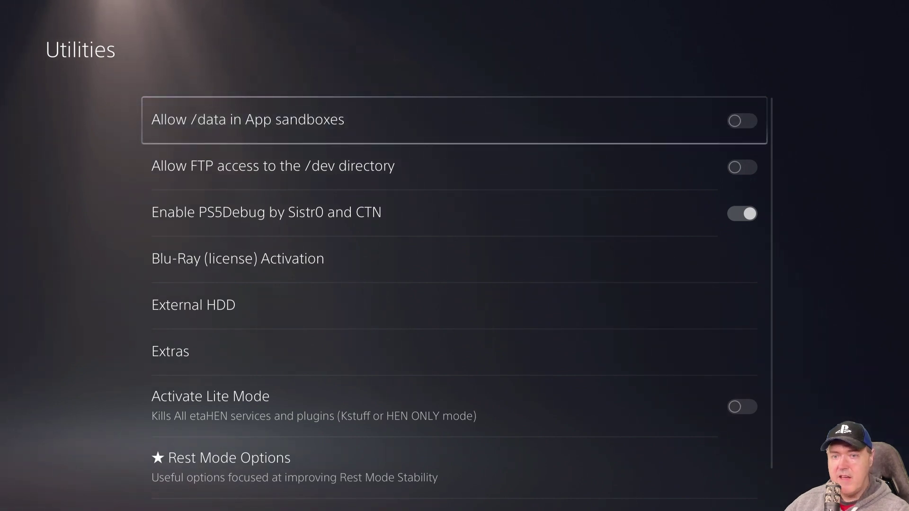
{"action": "key", "text": "Down"}
{"action": "key", "text": "Down"}
{"action": "key", "text": "Down"}
{"action": "key", "text": "Down"}
{"action": "key", "text": "Down"}
{"action": "key", "text": "Escape"}
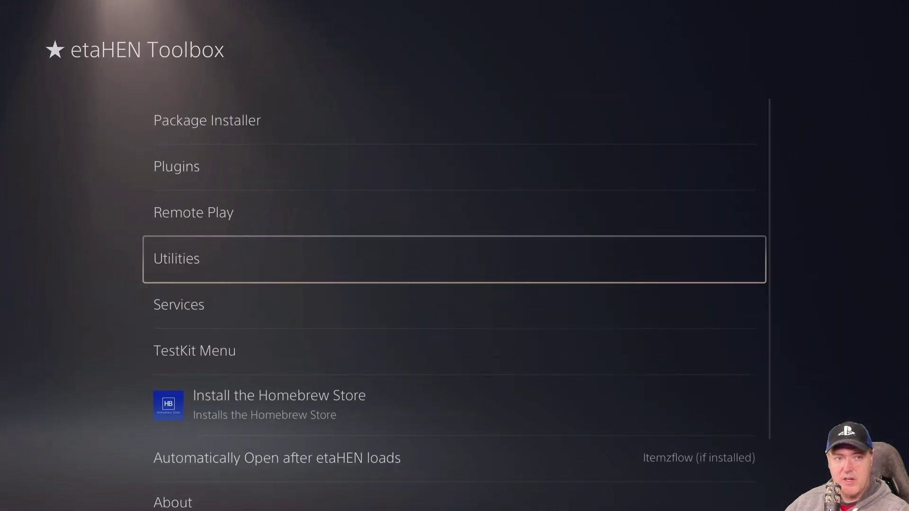
Read through the About page of the etaHEN Toolbox, covering the version, contributors and Ko-fi supporters.
{"action": "key", "text": "Down"}
{"action": "key", "text": "Down"}
{"action": "key", "text": "Down"}
{"action": "key", "text": "Down"}
{"action": "key", "text": "Down"}
{"action": "key", "text": "Return"}
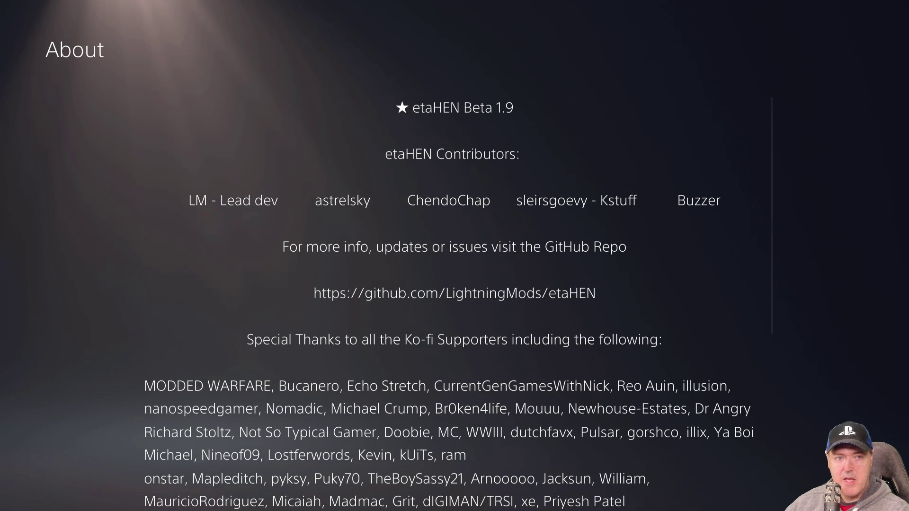
{"action": "key", "text": "Down"}
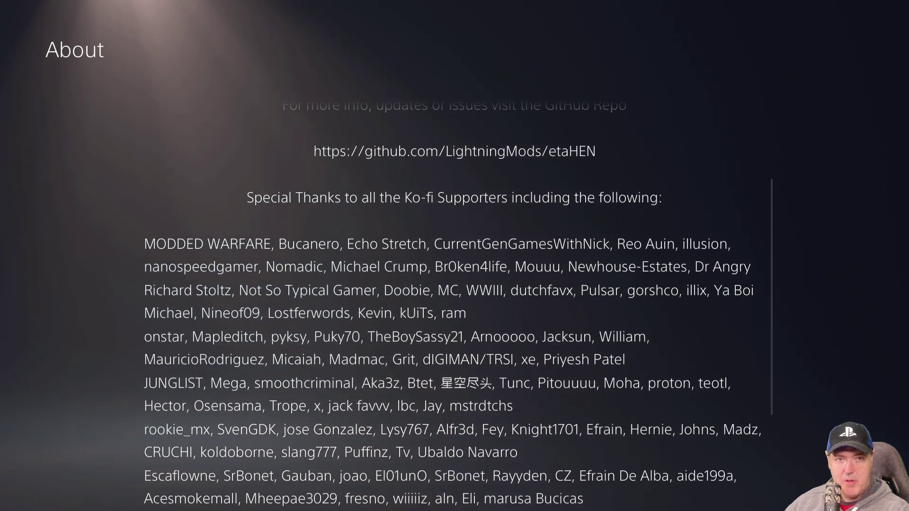
{"action": "key", "text": "Down"}
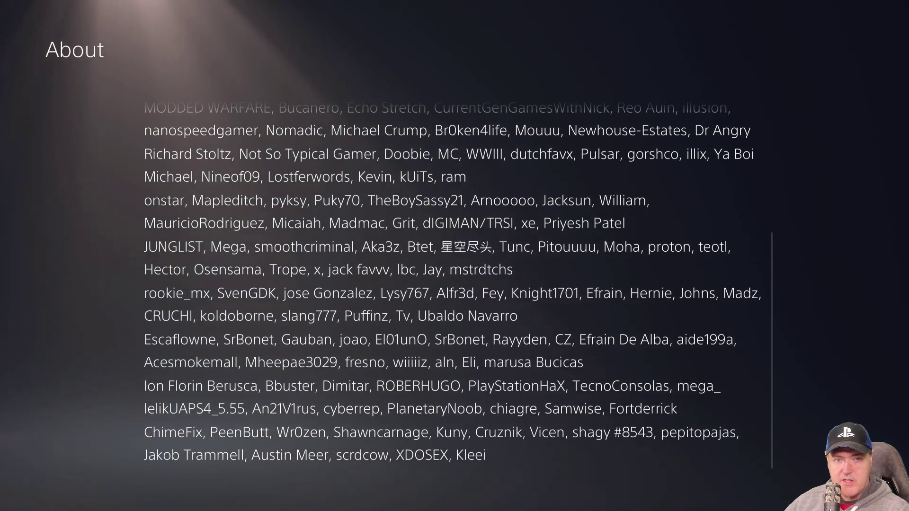
{"action": "key", "text": "Up"}
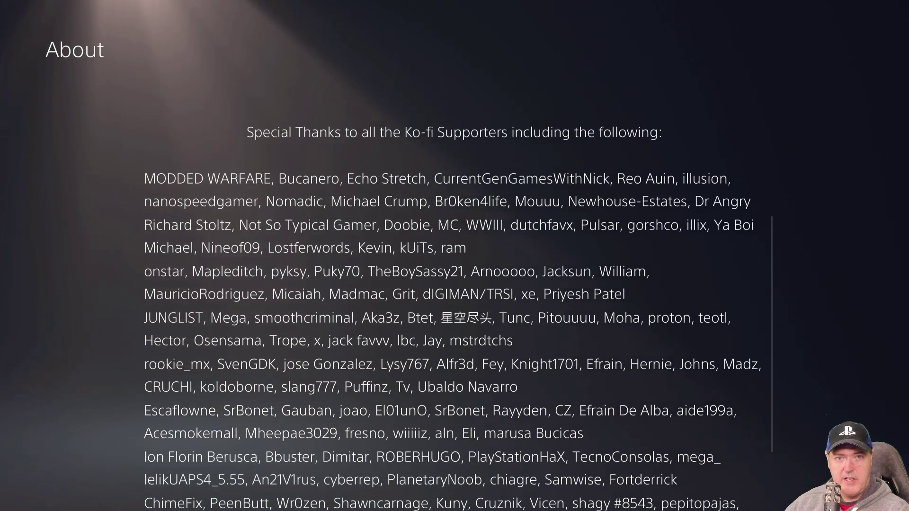
{"action": "key", "text": "Down"}
{"action": "key", "text": "Up"}
{"action": "key", "text": "Up"}
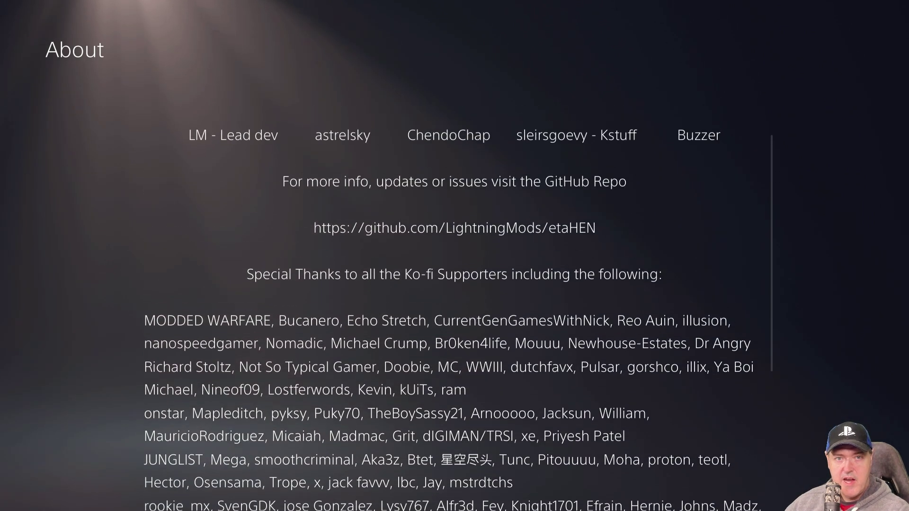
{"action": "key", "text": "Up"}
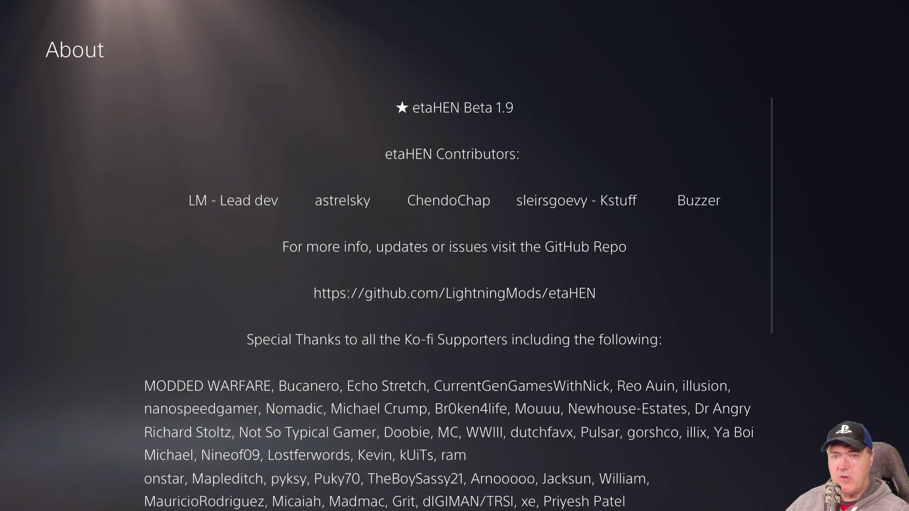